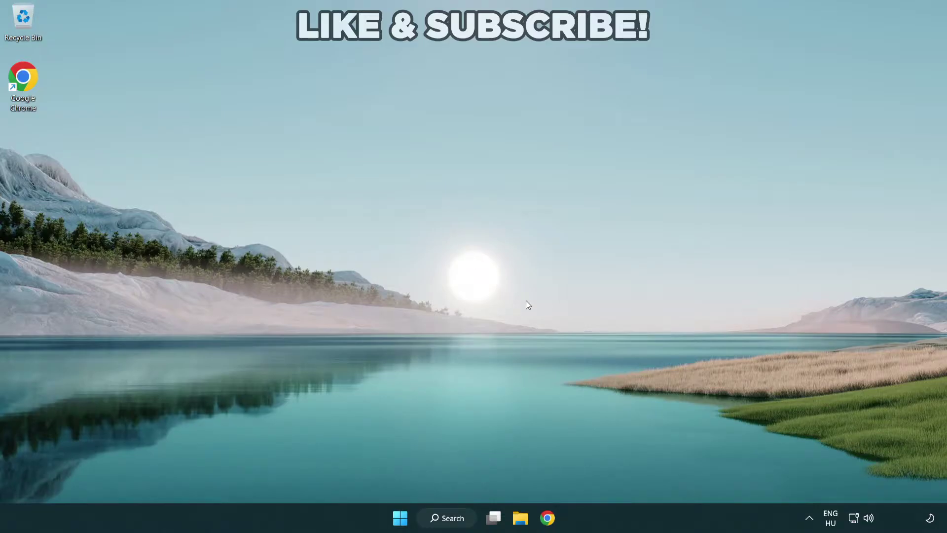
# In Quick Settings, make Speakers (High Definition Audio Device) the sound output instead of CABLE Input, then close the panel
pyautogui.click(869, 520)
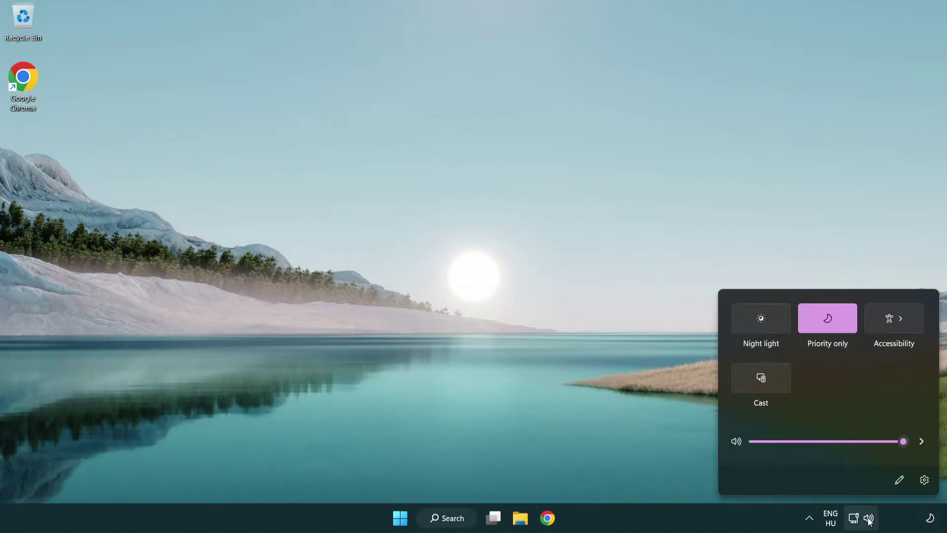
pyautogui.click(921, 442)
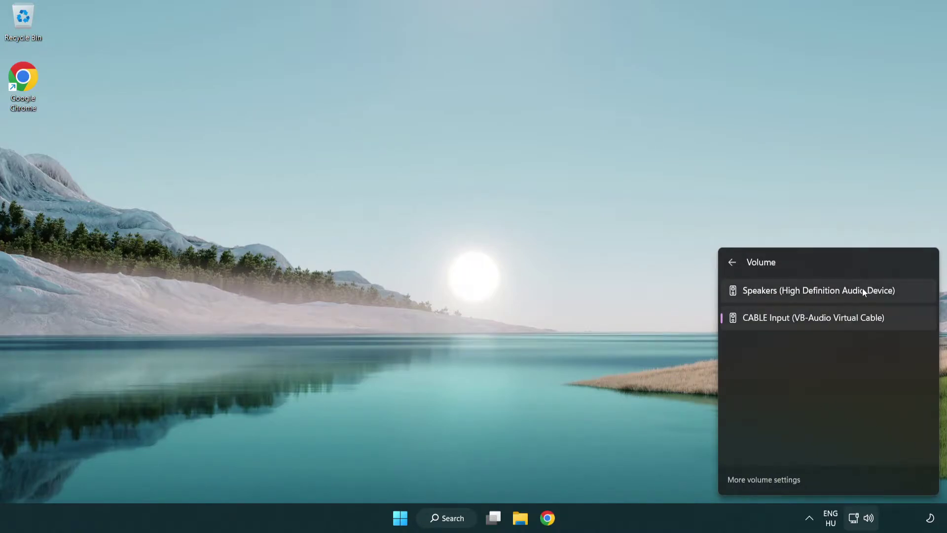
pyautogui.click(909, 295)
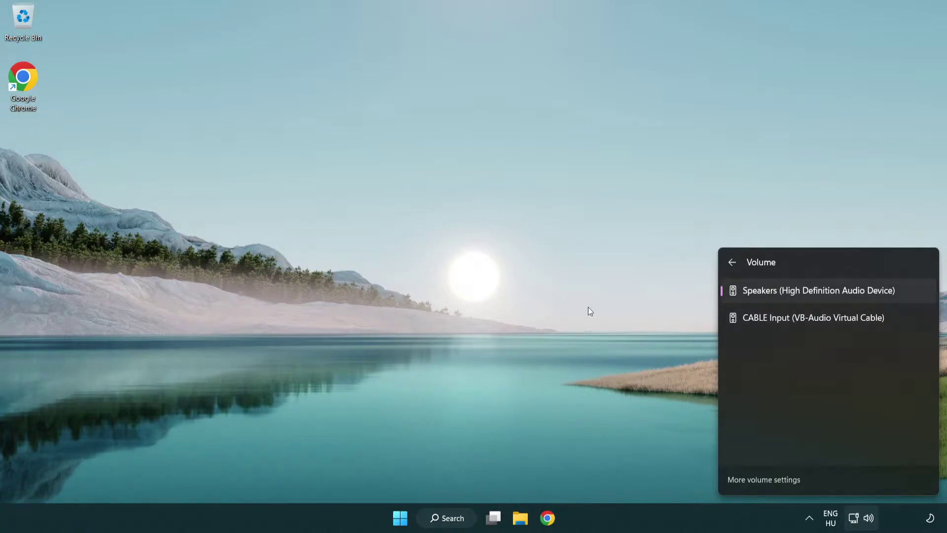
pyautogui.click(516, 295)
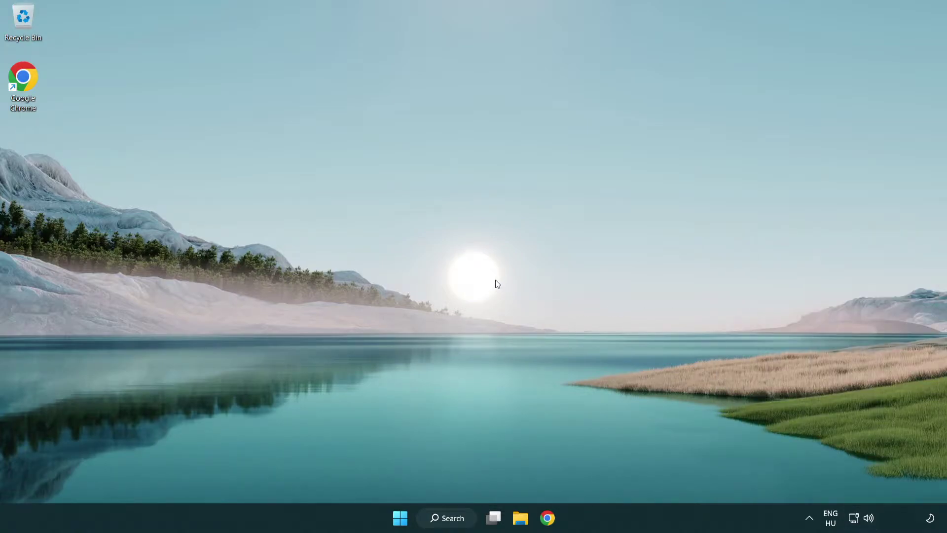
# Reset sound devices and app volumes to defaults in the Volume mixer, then close Settings
pyautogui.rightClick(869, 518)
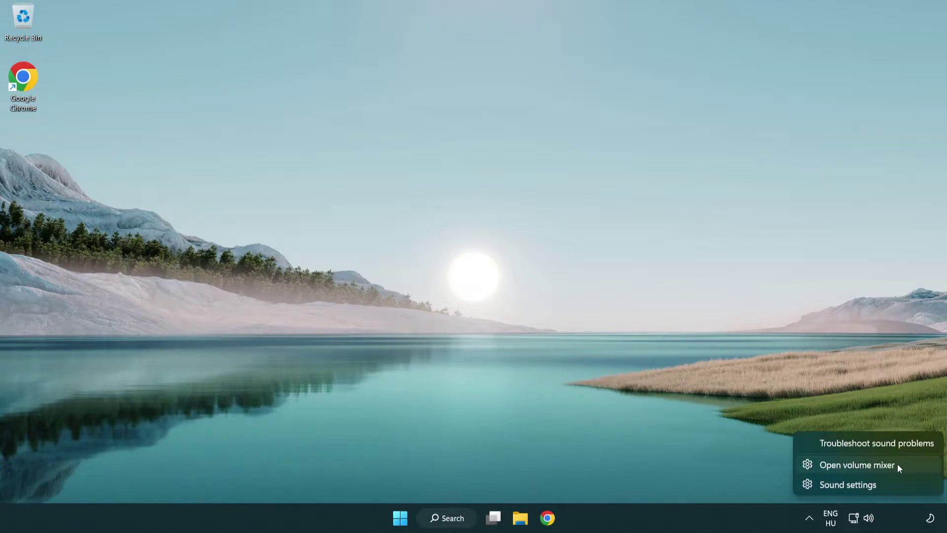
pyautogui.click(913, 465)
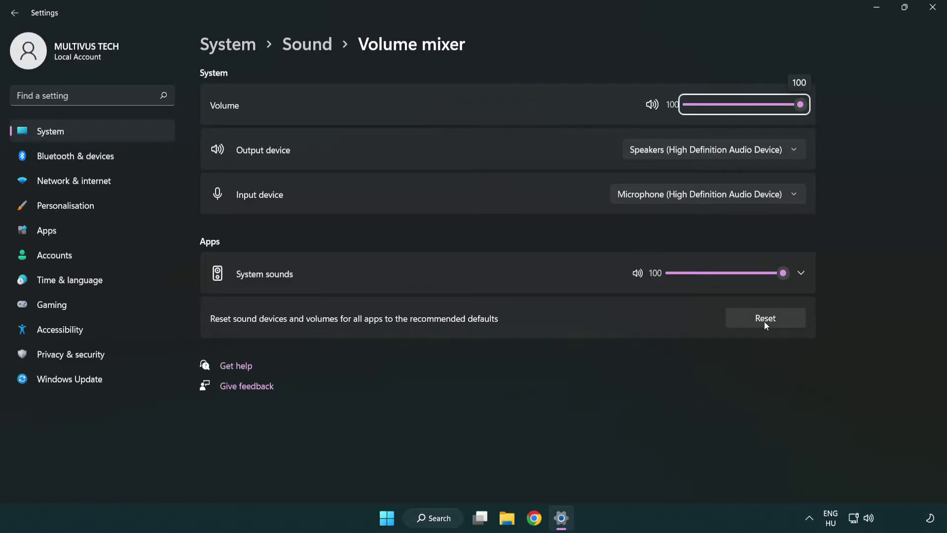
pyautogui.click(791, 321)
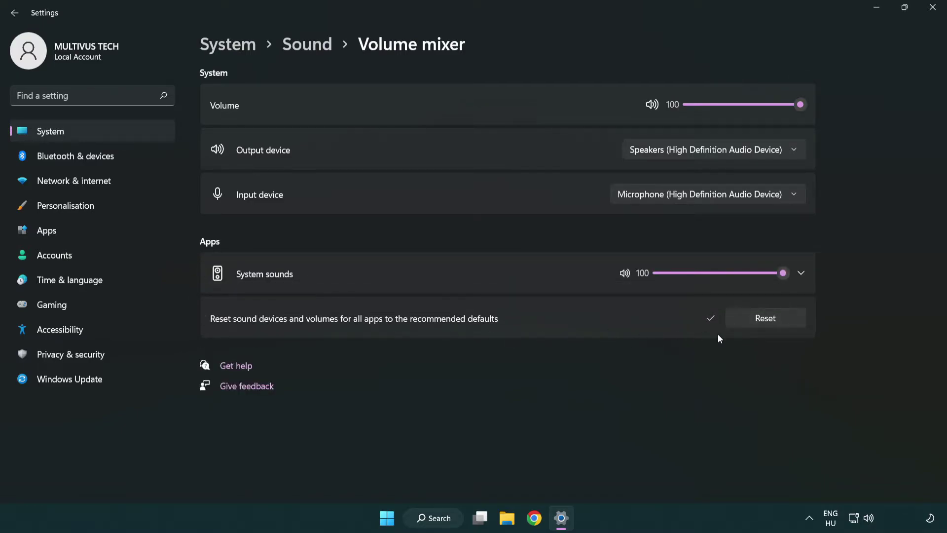
pyautogui.click(935, 10)
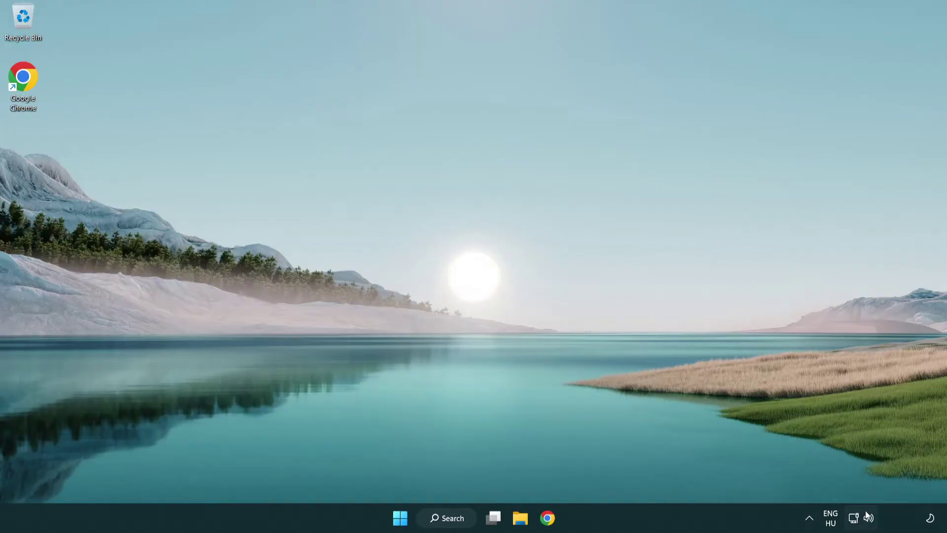
# Open Sound settings from the tray icon, set the output volume to 100, and scroll to Advanced options
pyautogui.rightClick(868, 517)
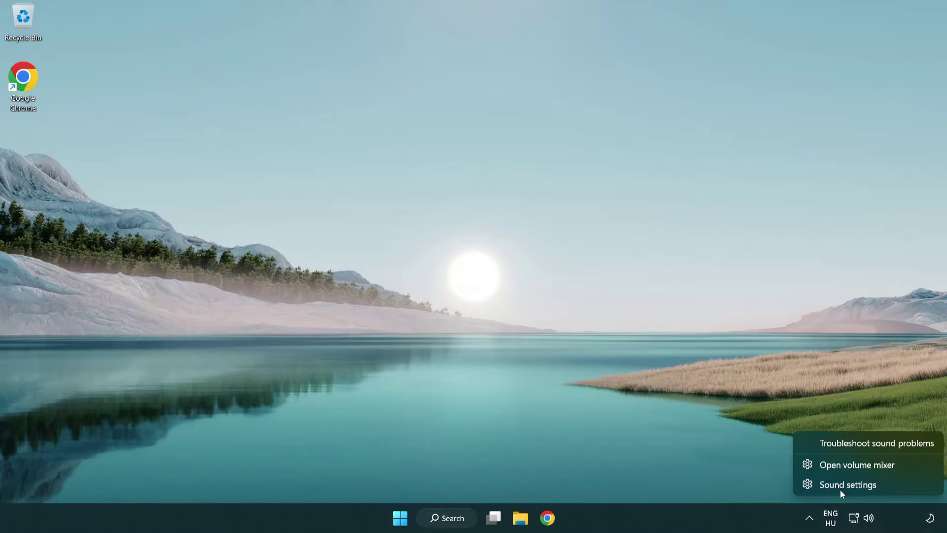
pyautogui.click(906, 491)
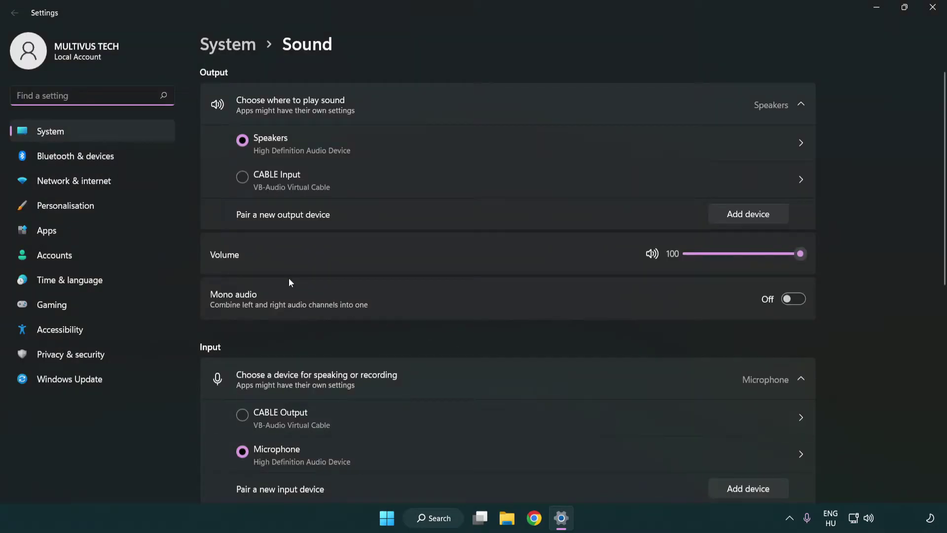
pyautogui.moveTo(762, 254); pyautogui.dragTo(845, 252)
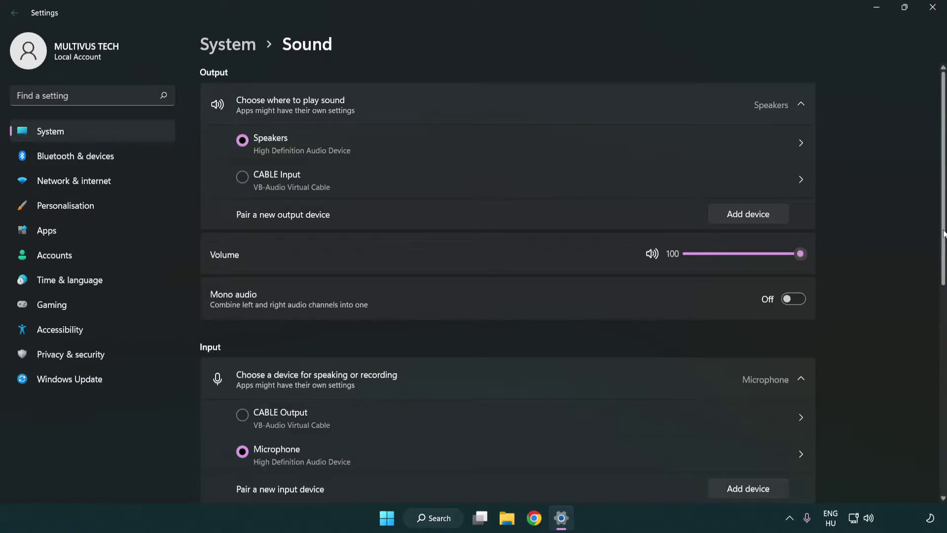
pyautogui.scroll(-7, 943, 233)
pyautogui.scroll(-3, 551, 321)
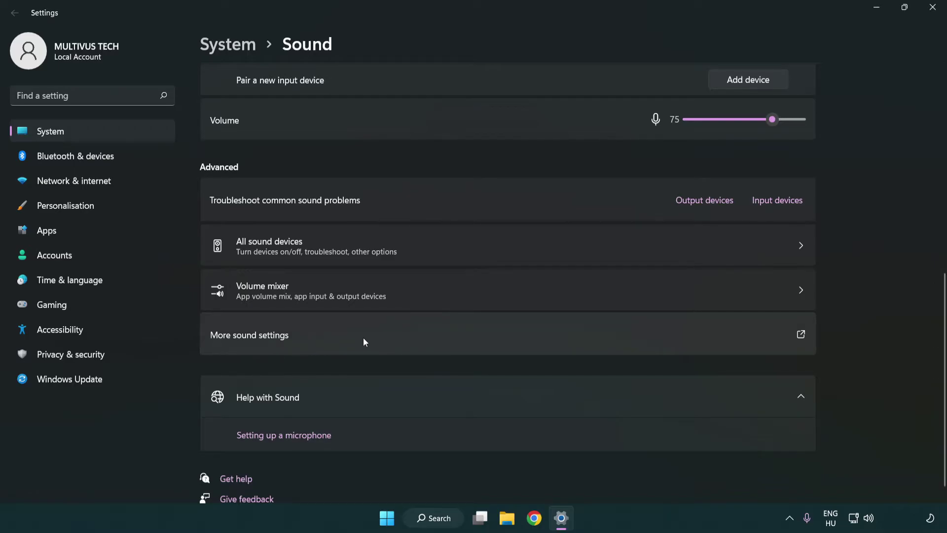
# Open the classic Sound dialog via More sound settings and disable the CABLE Input playback device
pyautogui.click(363, 338)
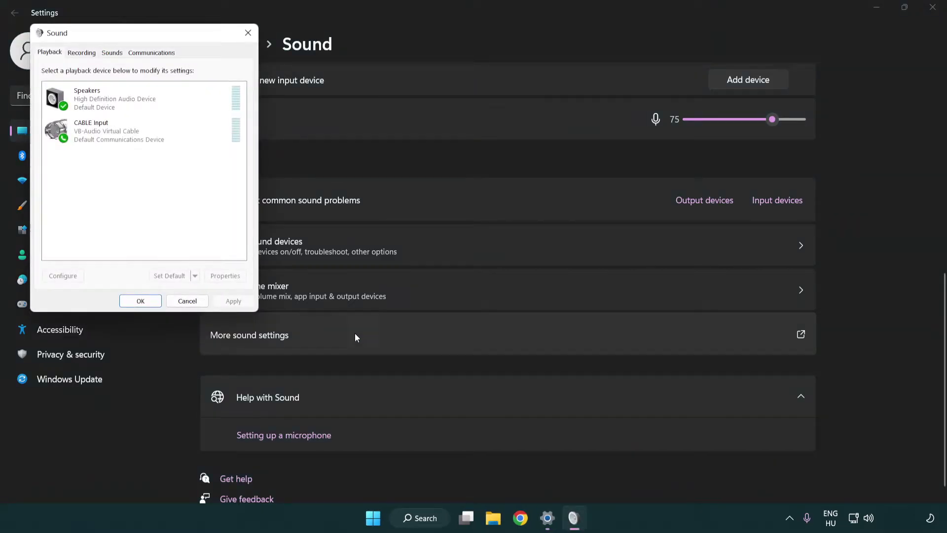
pyautogui.moveTo(167, 38); pyautogui.dragTo(486, 127)
pyautogui.click(455, 227)
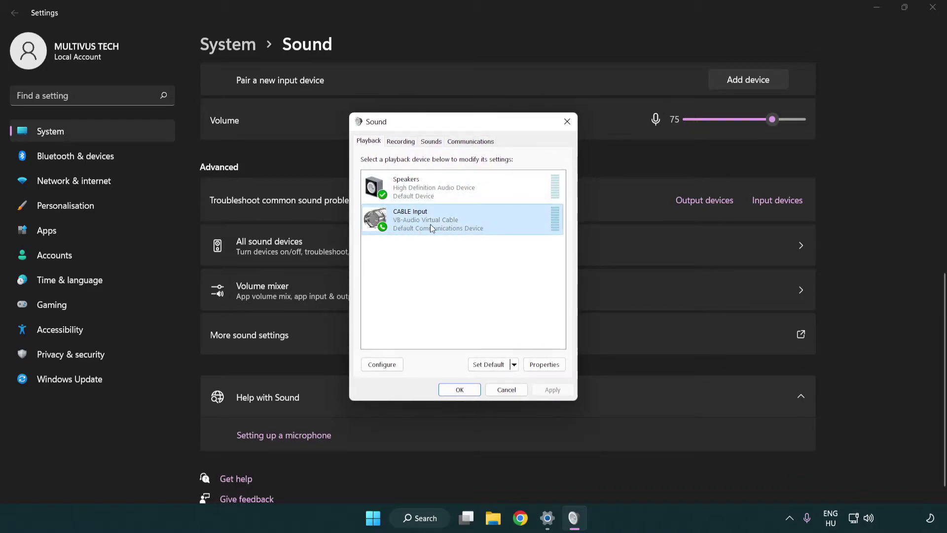
pyautogui.rightClick(430, 227)
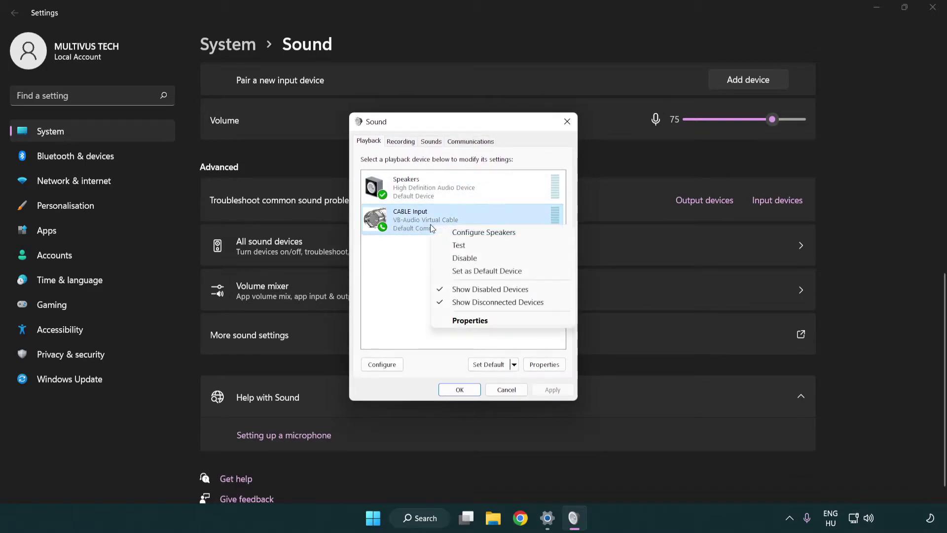
pyautogui.click(490, 258)
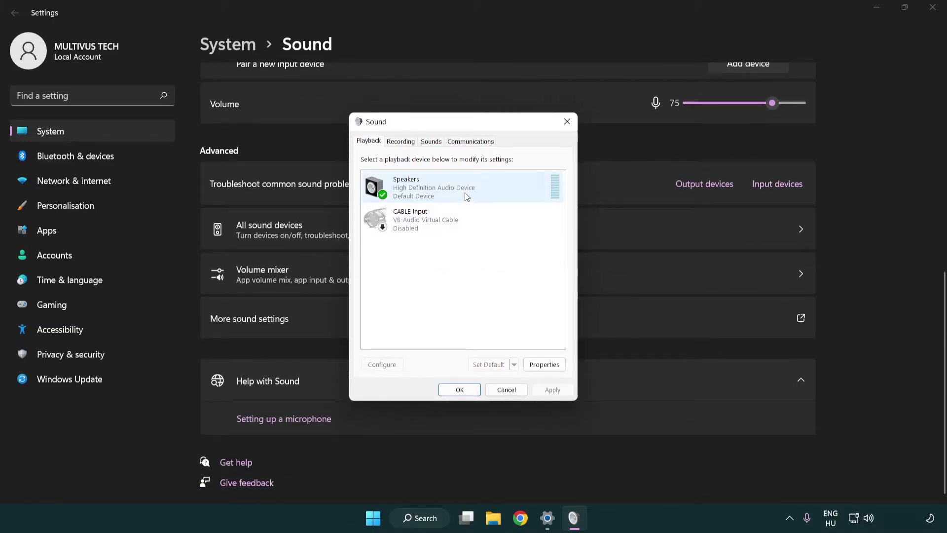
# Run Configure Speakers for the Speakers, choose 7.1 Surround with full-range speakers, and finish the wizard
pyautogui.rightClick(484, 191)
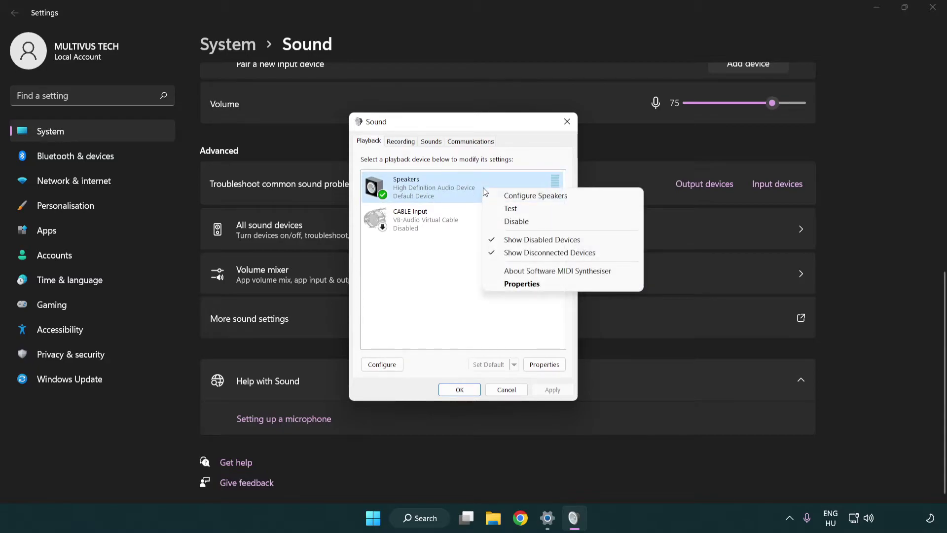
pyautogui.click(522, 197)
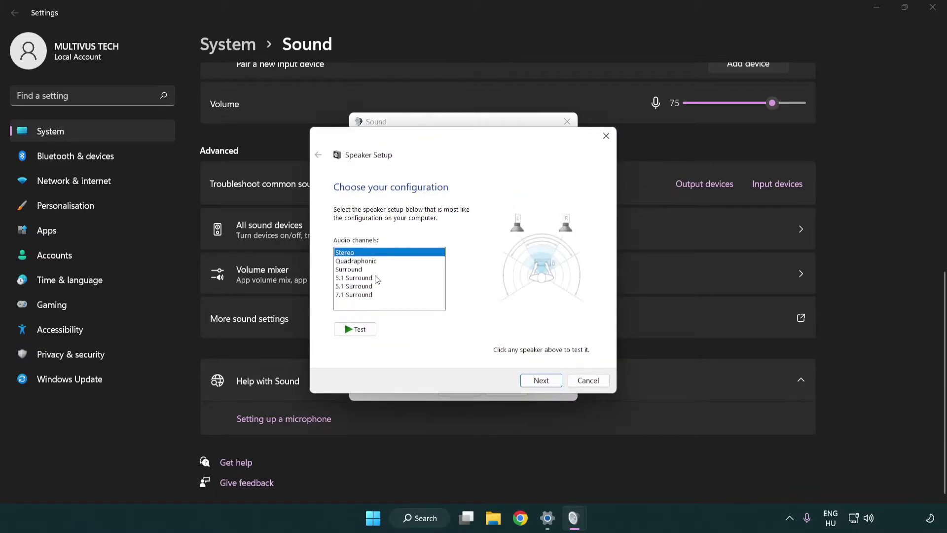
pyautogui.click(377, 278)
pyautogui.click(378, 286)
pyautogui.click(378, 295)
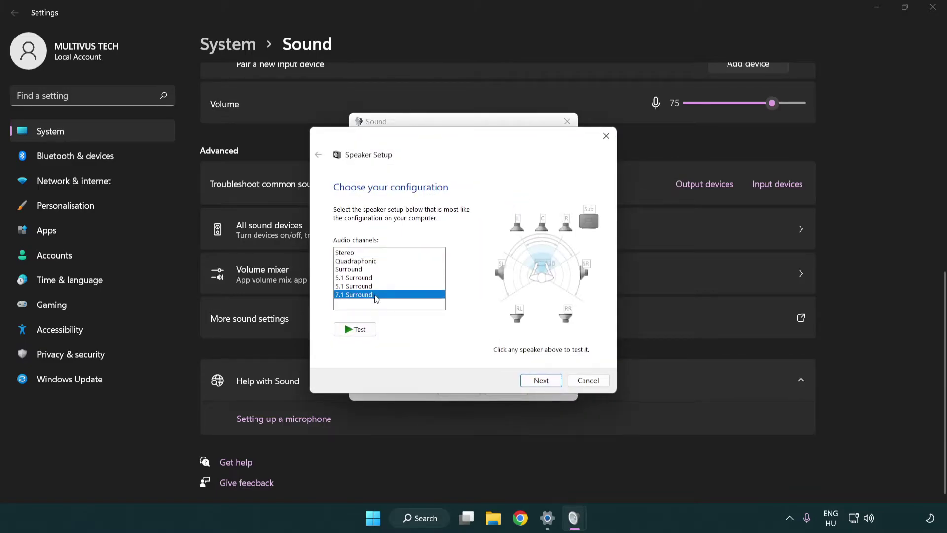
pyautogui.click(538, 380)
pyautogui.click(539, 381)
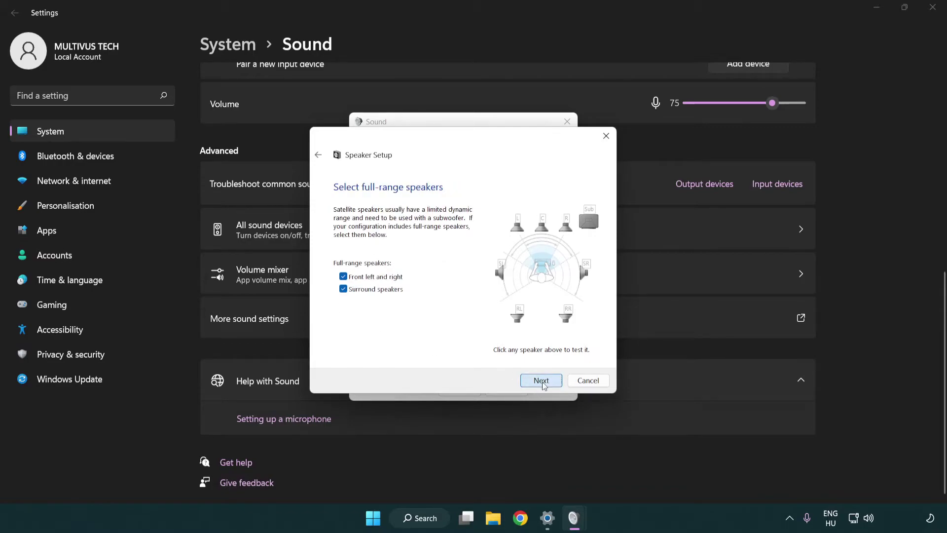
pyautogui.click(548, 383)
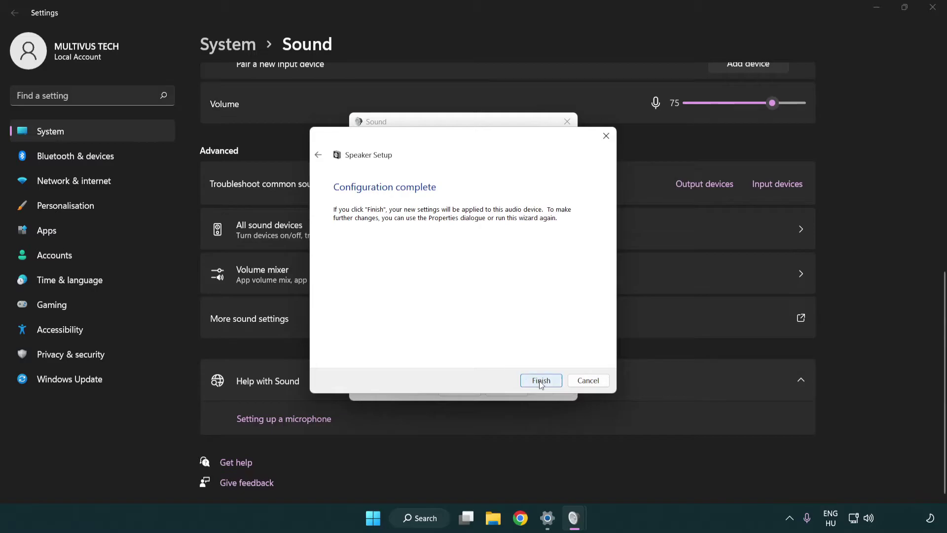
pyautogui.click(541, 381)
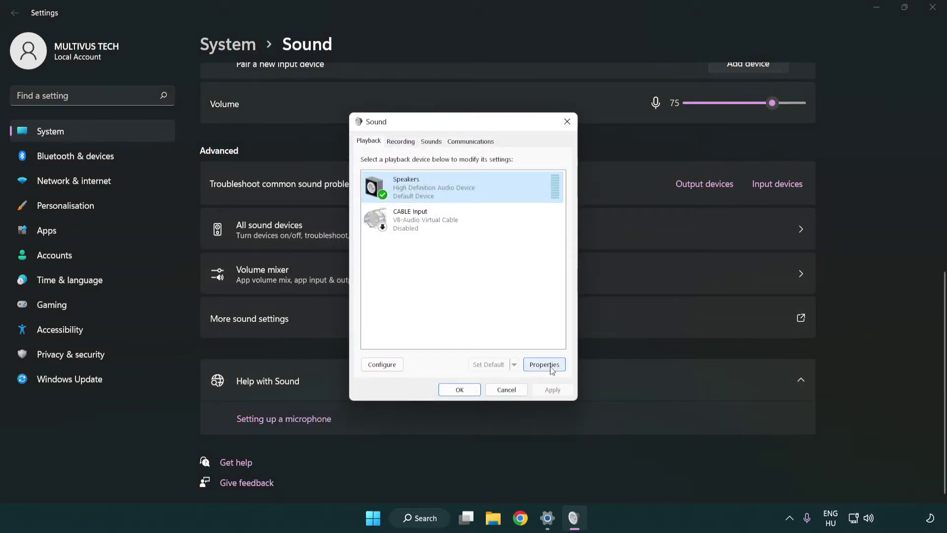
# Open the Speakers properties and turn off all sound enhancements
pyautogui.click(544, 365)
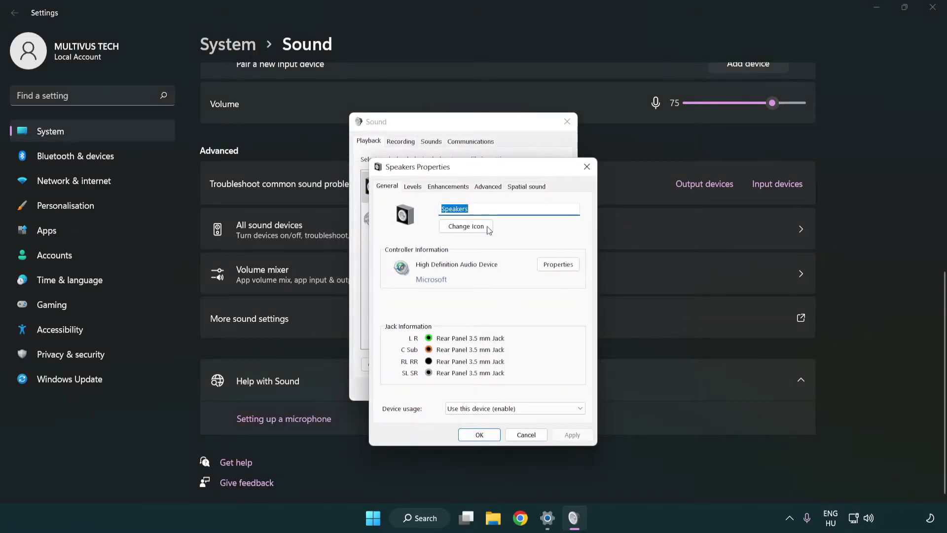
pyautogui.moveTo(478, 169); pyautogui.dragTo(461, 130)
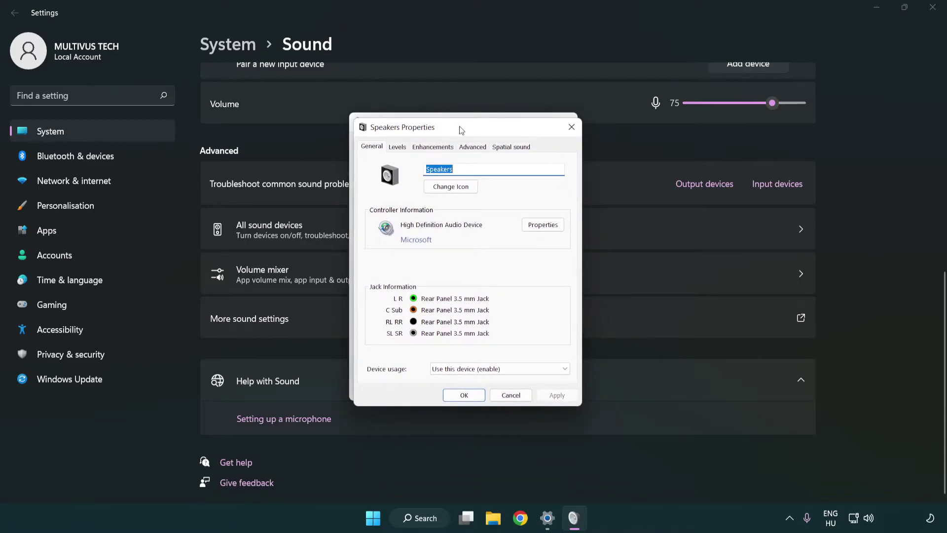
pyautogui.click(434, 147)
pyautogui.click(373, 197)
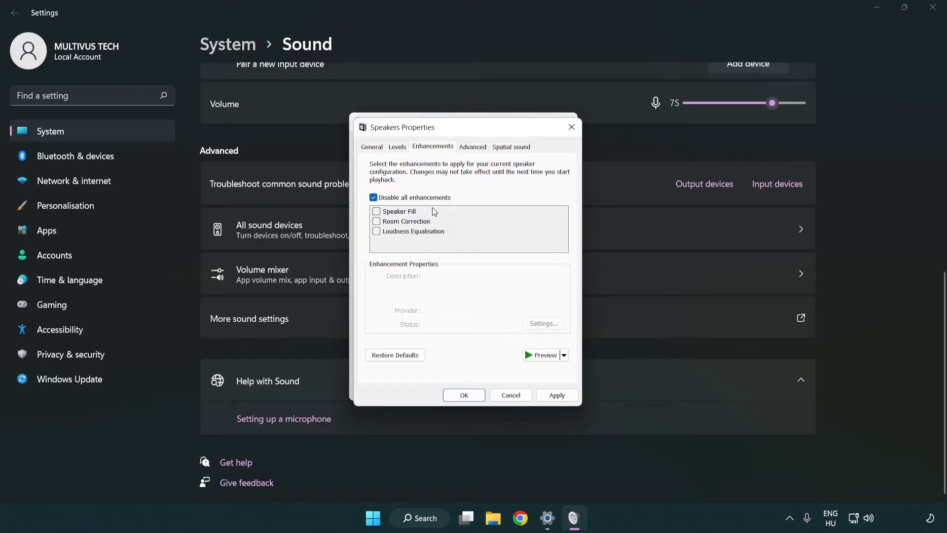
# Set the default format to 16 bit, 48000 Hz (DVD Quality), apply, and close both sound dialogs
pyautogui.click(474, 146)
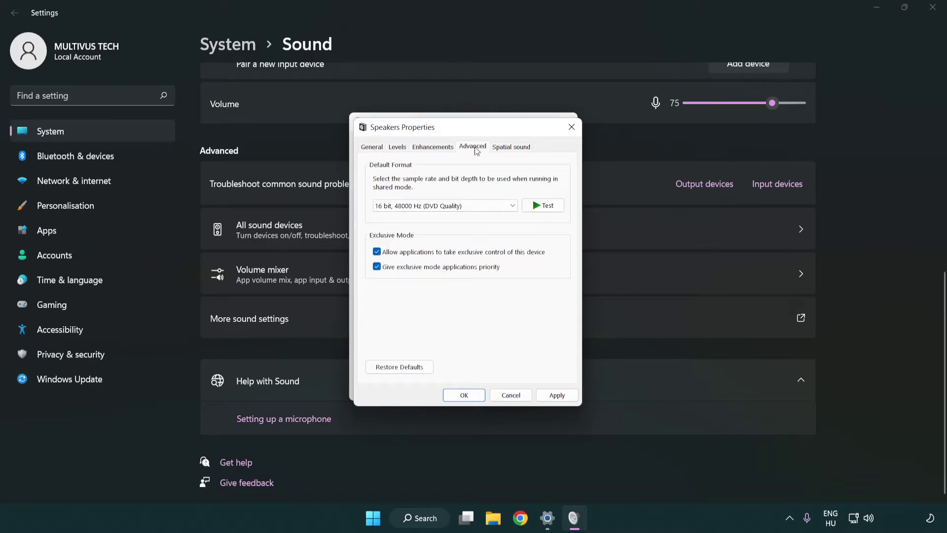
pyautogui.click(425, 206)
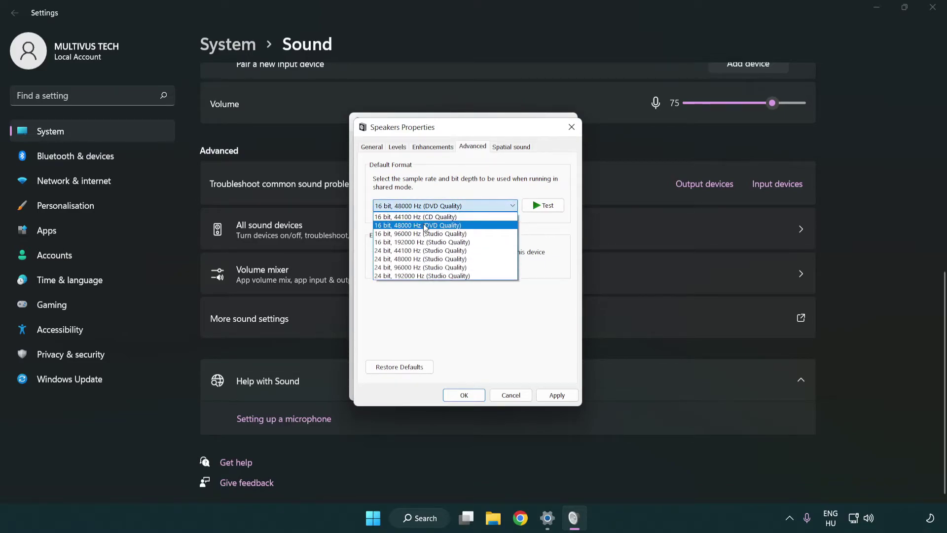
pyautogui.click(425, 225)
pyautogui.click(555, 396)
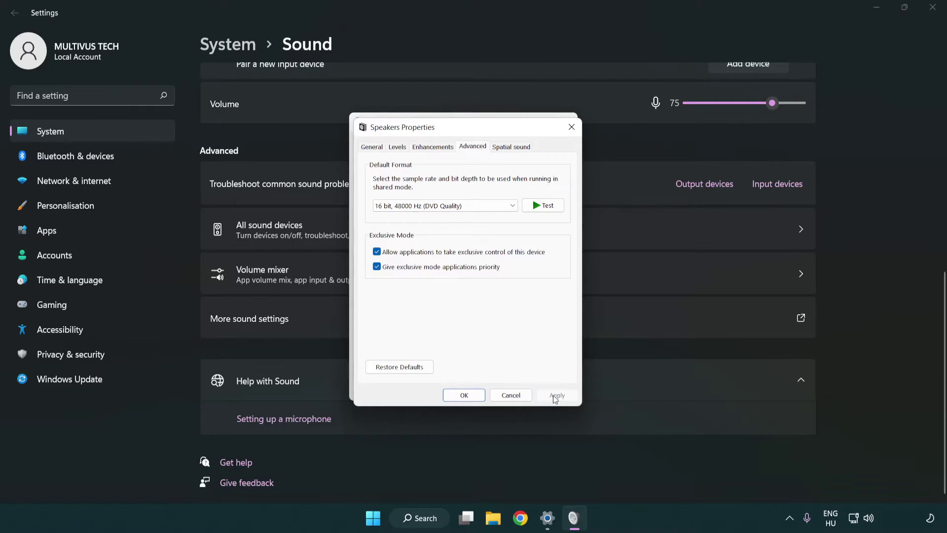
pyautogui.click(466, 397)
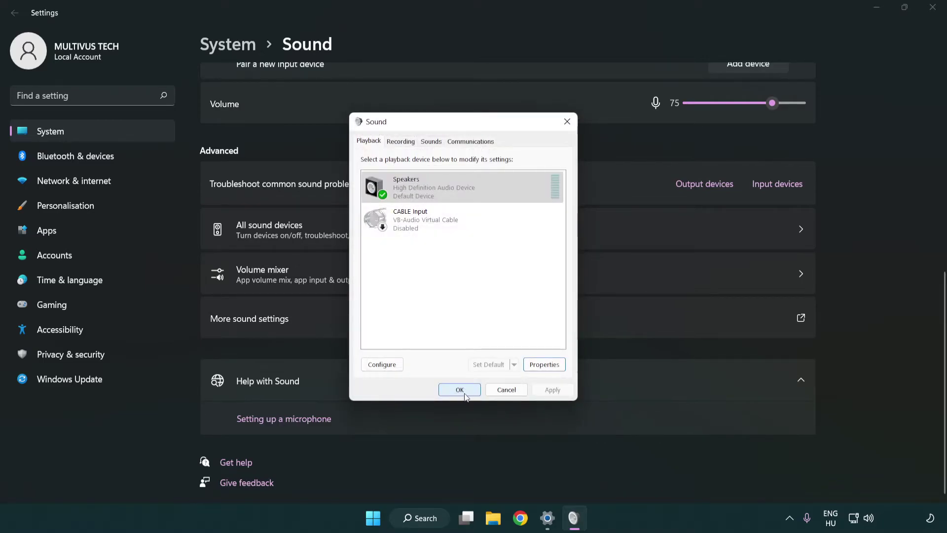
pyautogui.click(460, 393)
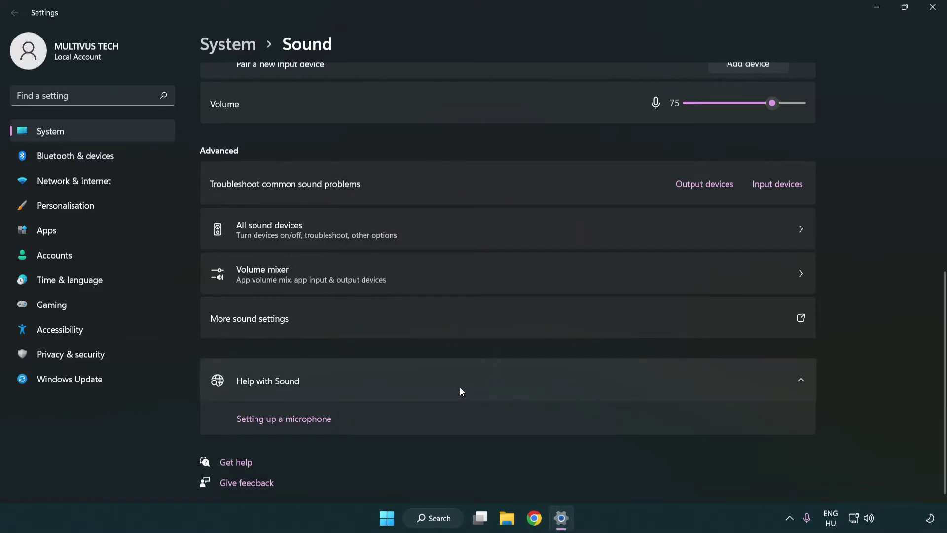
# Close Settings and search Windows for 'device manager'
pyautogui.click(932, 7)
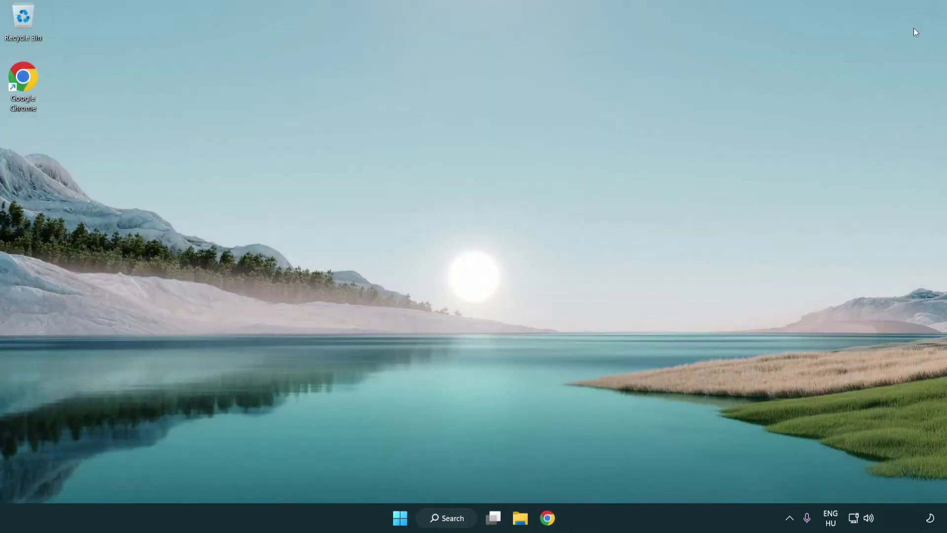
pyautogui.click(402, 522)
pyautogui.click(629, 478)
pyautogui.click(447, 518)
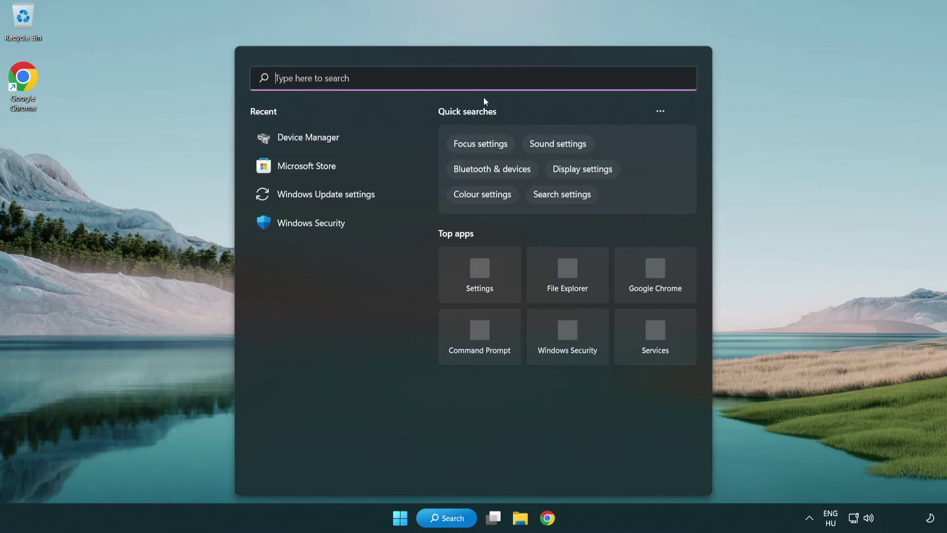
pyautogui.write('device manager')
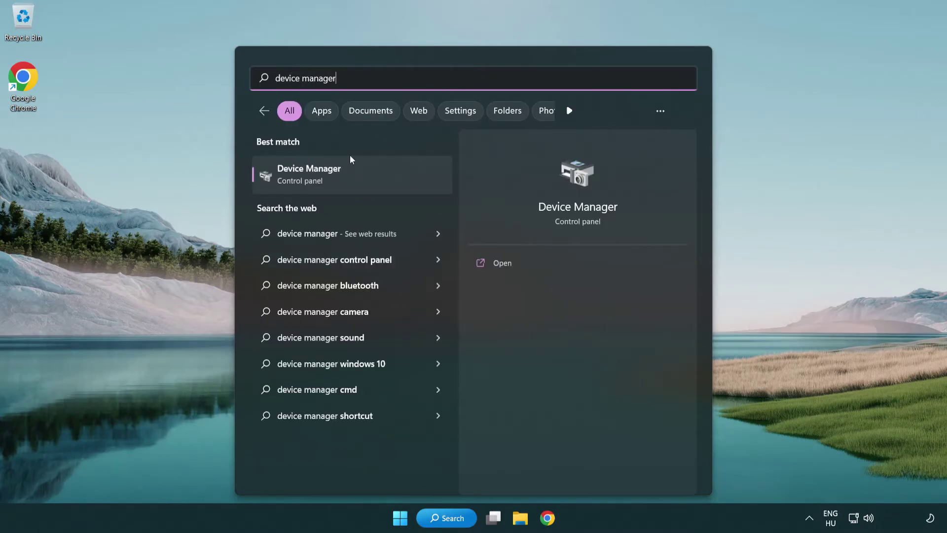
# Launch Device Manager, expand Sound, video and game controllers, and right-click High Definition Audio Device
pyautogui.click(388, 181)
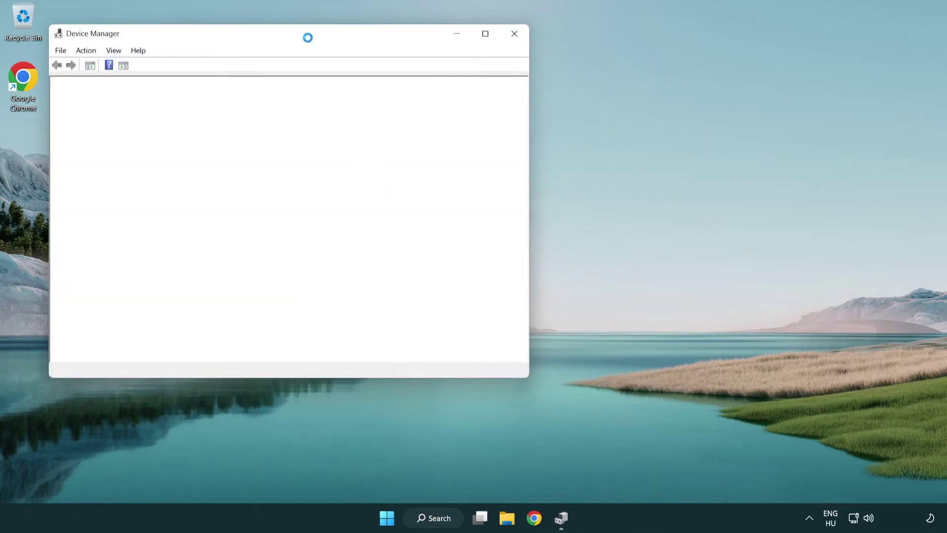
pyautogui.moveTo(301, 30); pyautogui.dragTo(477, 87)
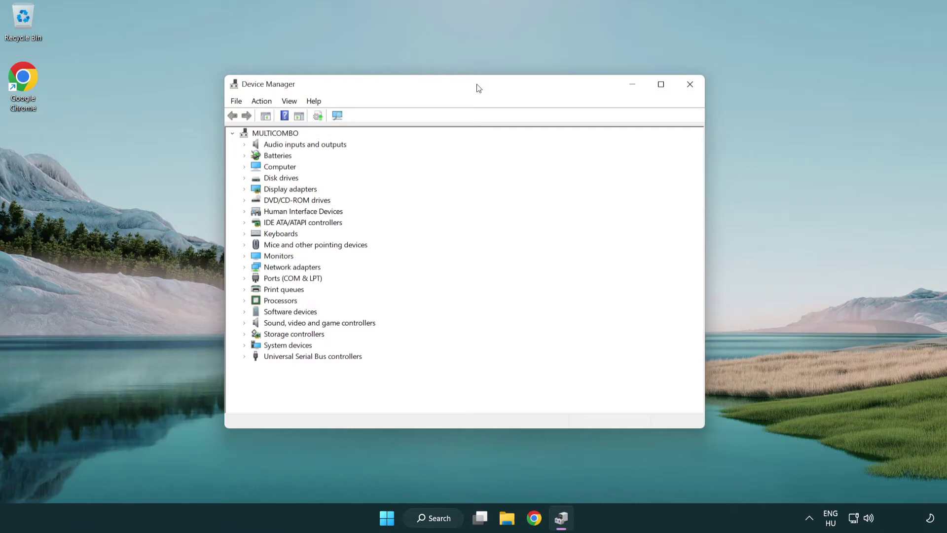
pyautogui.click(262, 324)
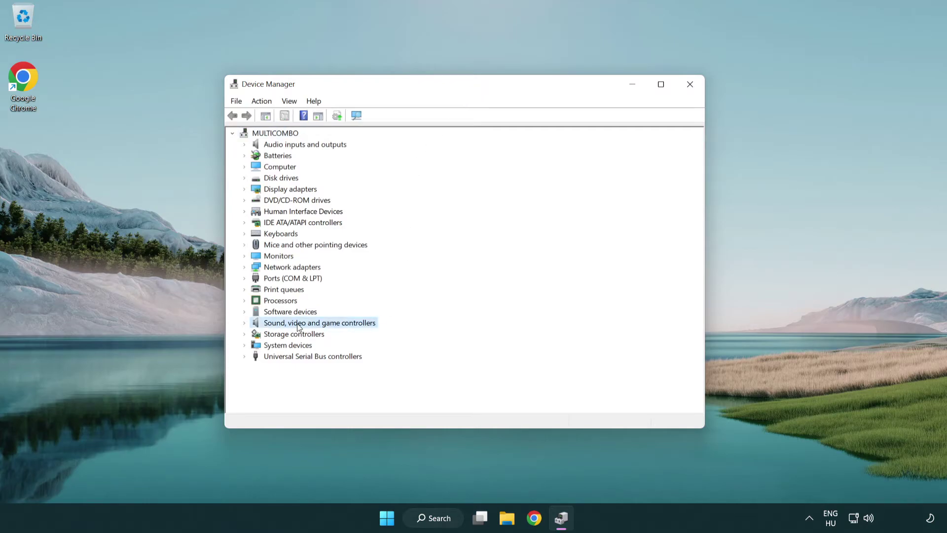
pyautogui.click(245, 323)
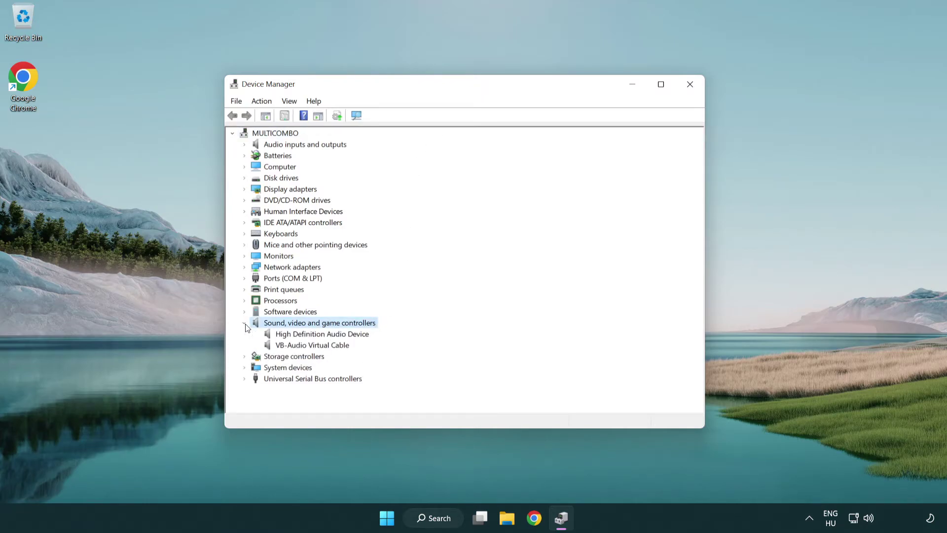
pyautogui.click(294, 335)
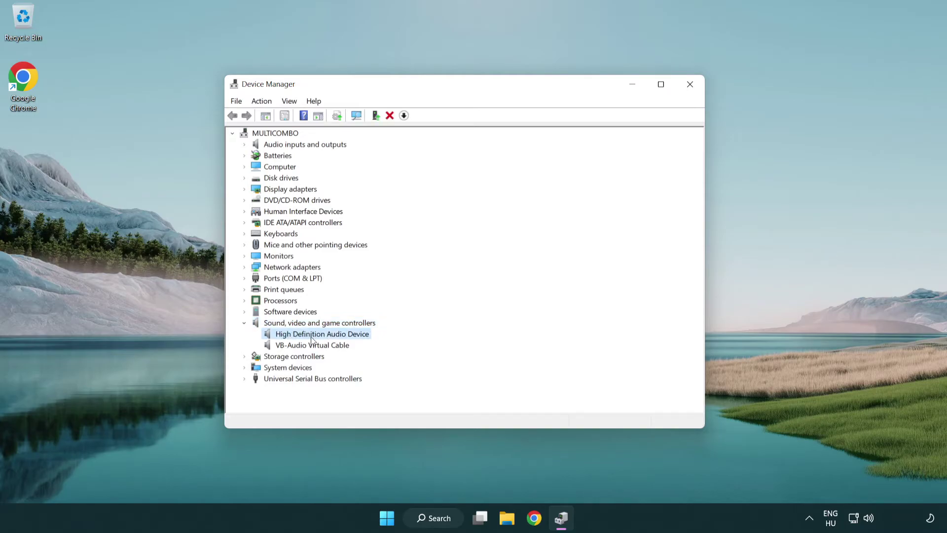
pyautogui.rightClick(330, 334)
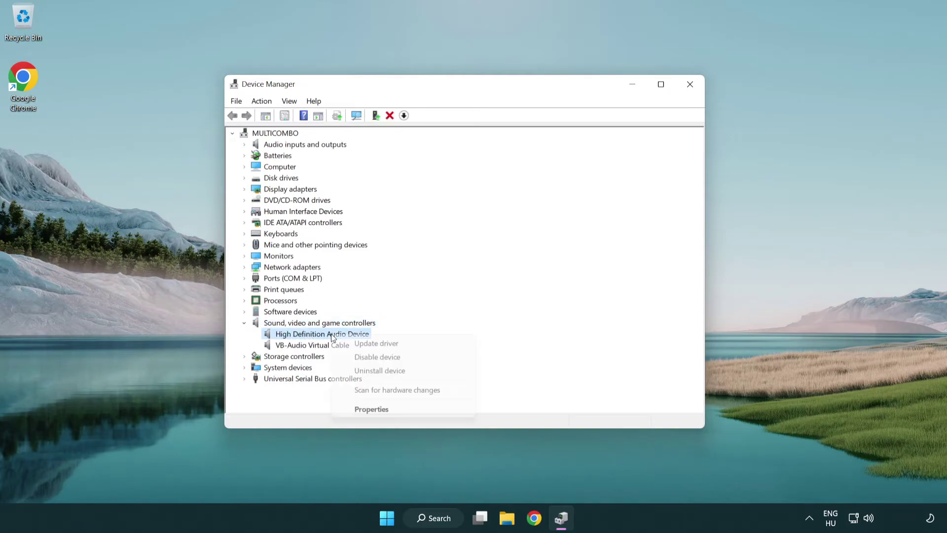
# Reinstall the High Definition Audio Device driver from the compatible driver list, accepting the warning
pyautogui.click(409, 343)
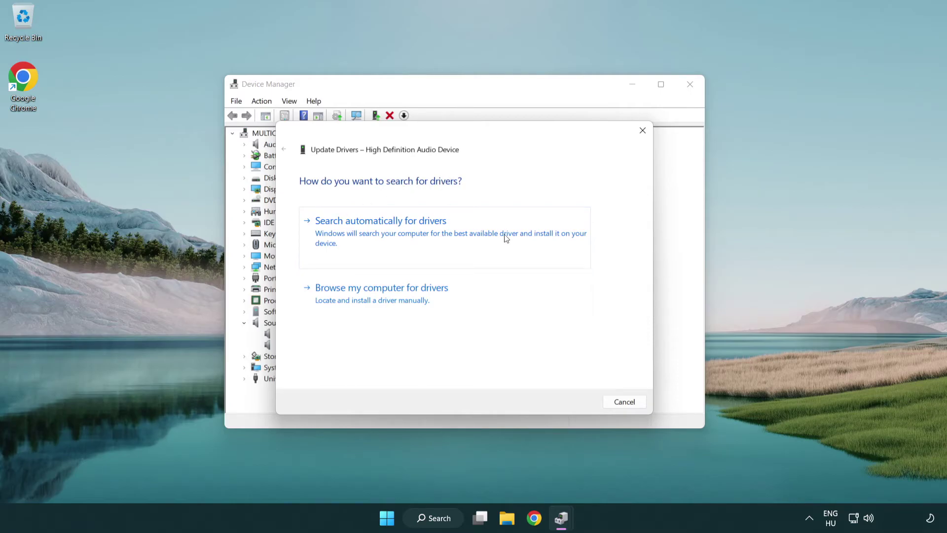
pyautogui.click(384, 310)
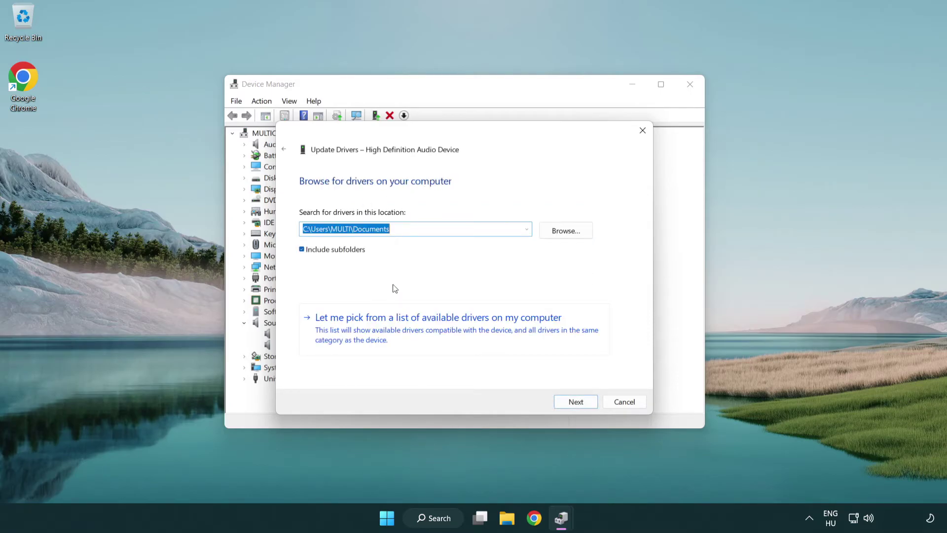
pyautogui.click(456, 336)
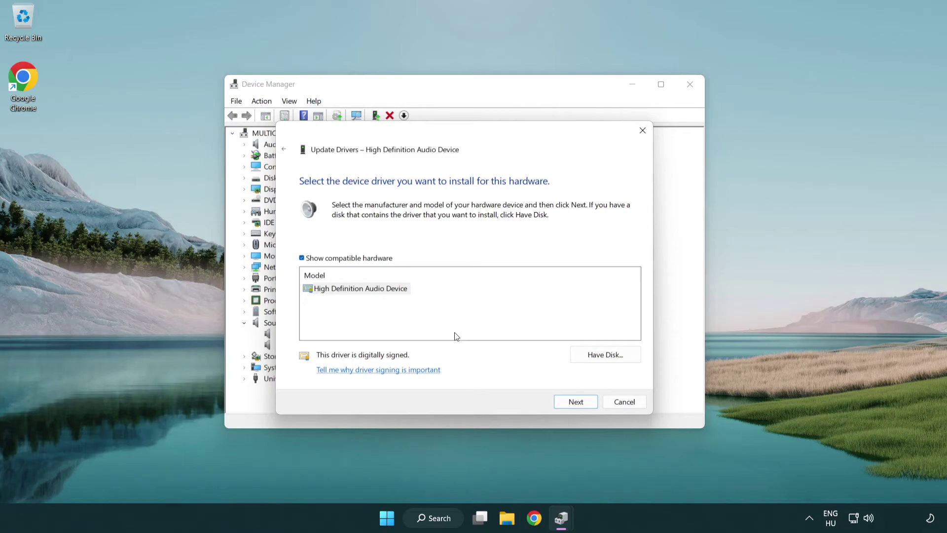
pyautogui.click(303, 291)
pyautogui.click(303, 291)
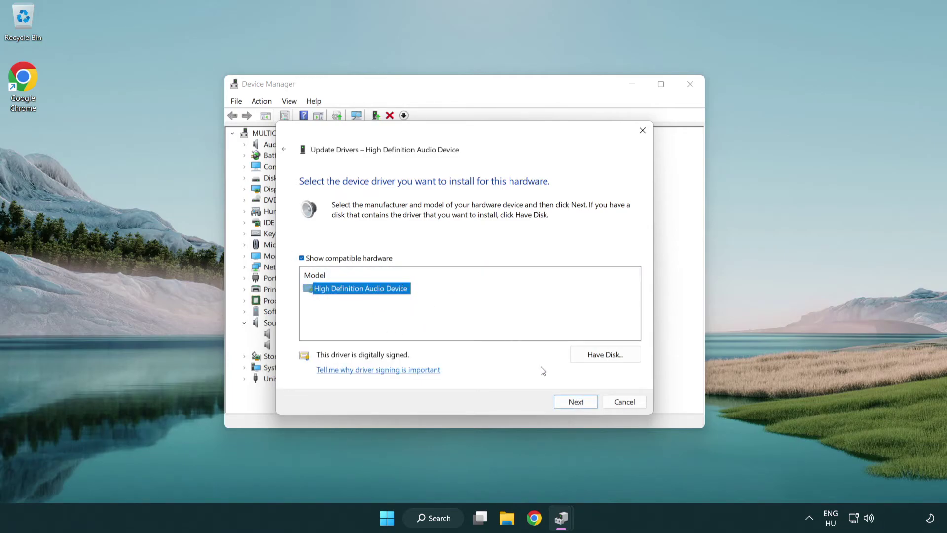
pyautogui.click(586, 405)
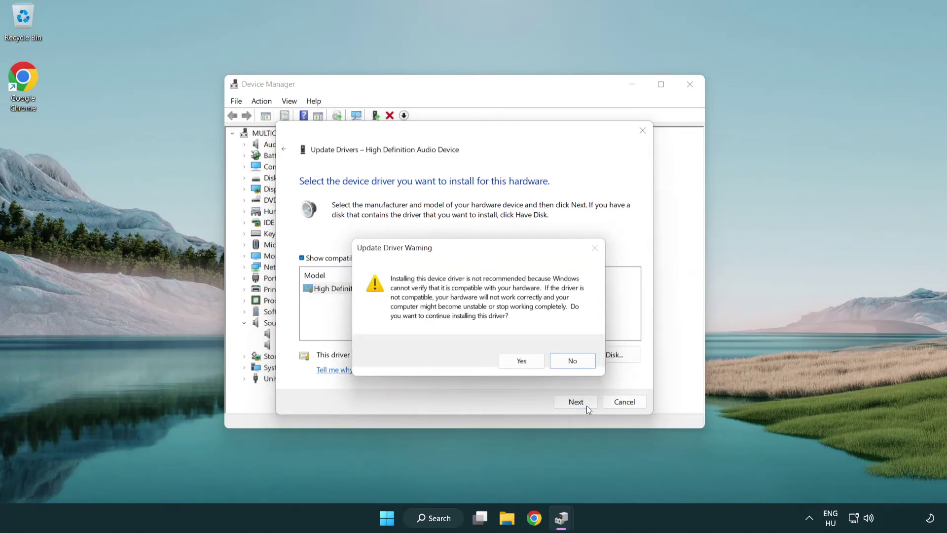
pyautogui.click(523, 363)
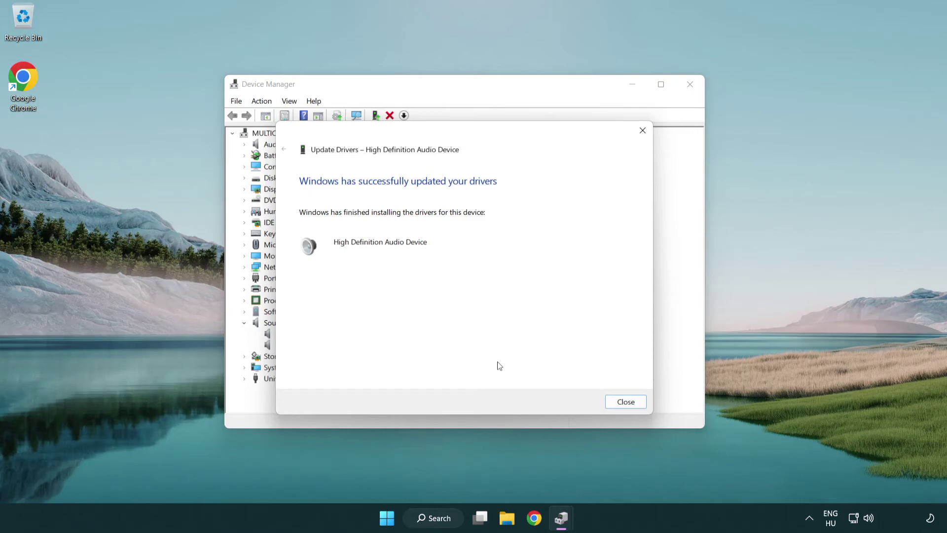
# Close the driver update wizard and Device Manager, then bring up and dismiss the Start power menu
pyautogui.click(626, 402)
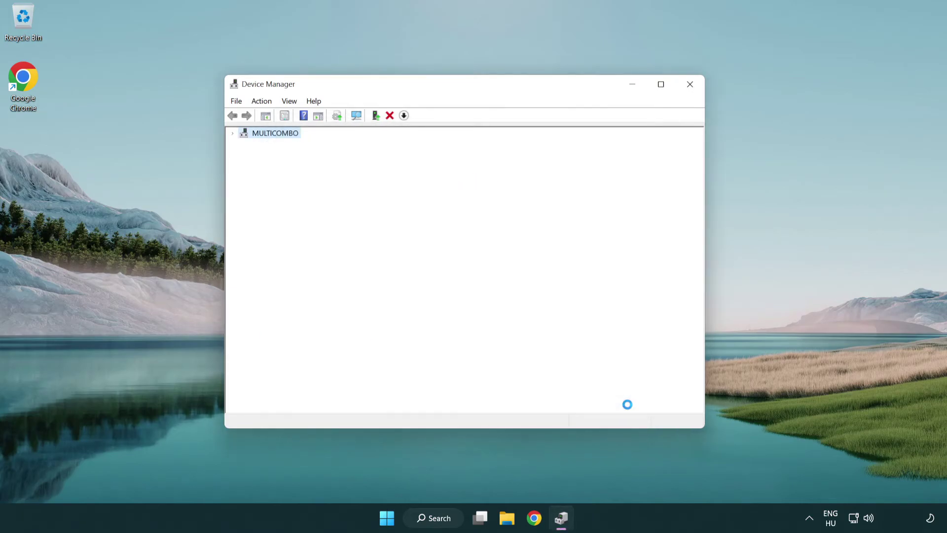
pyautogui.click(690, 86)
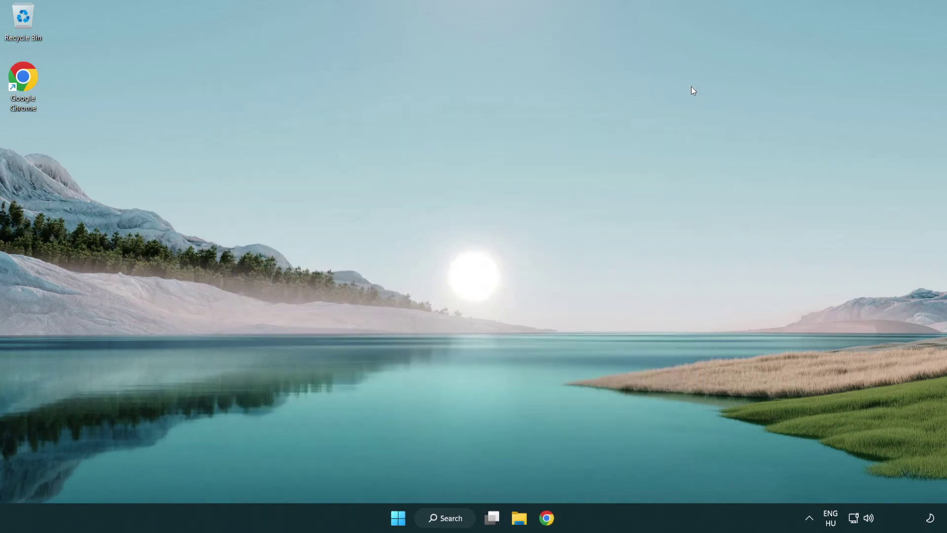
pyautogui.click(404, 518)
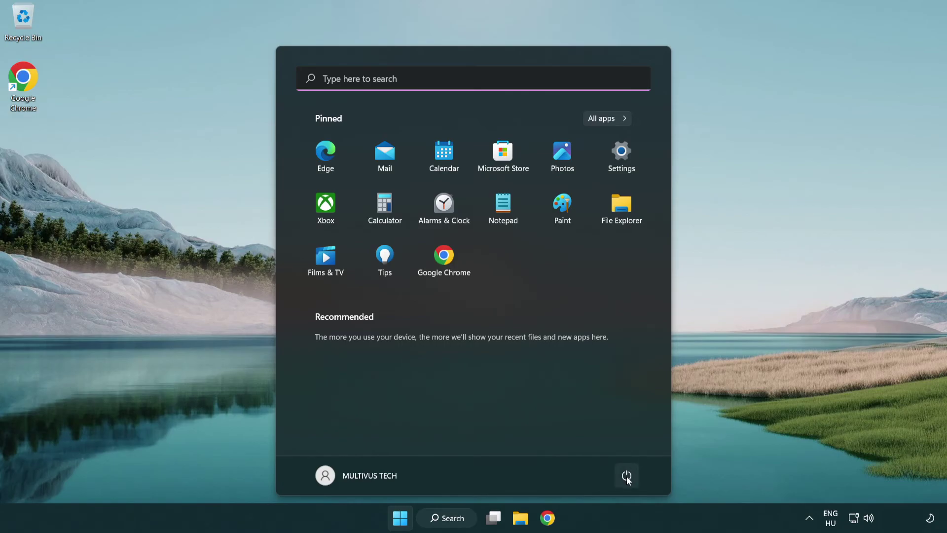
pyautogui.click(627, 476)
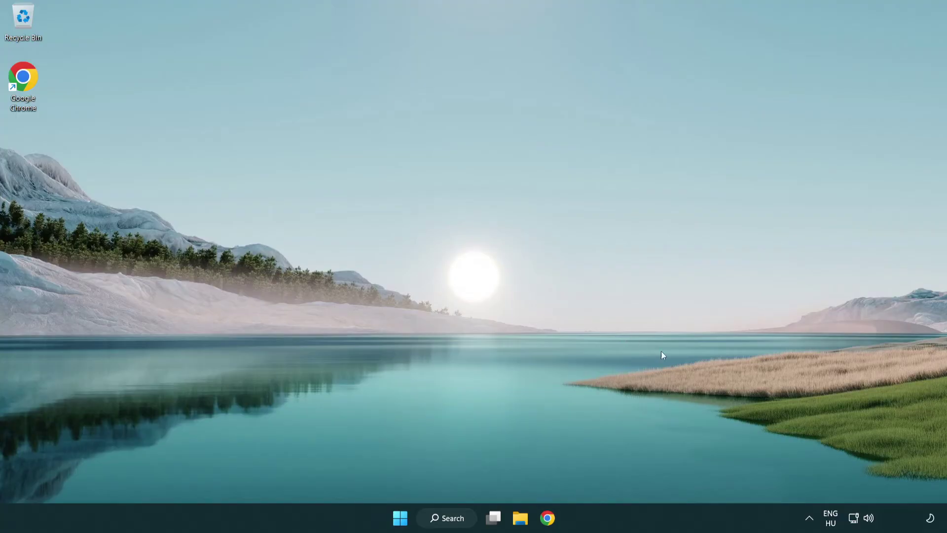
# Launch the Playing Audio troubleshooter from the taskbar speaker icon's Troubleshoot sound problems option
pyautogui.rightClick(870, 518)
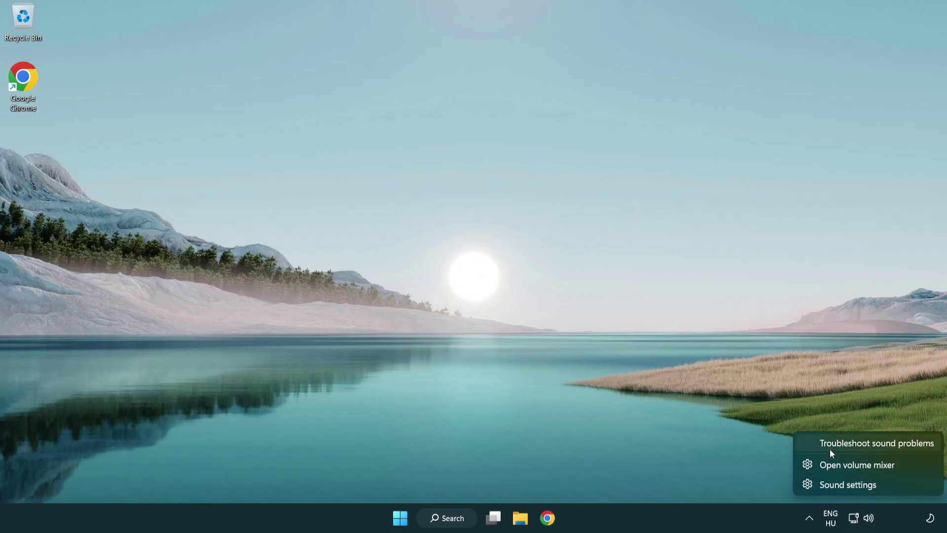
pyautogui.click(865, 445)
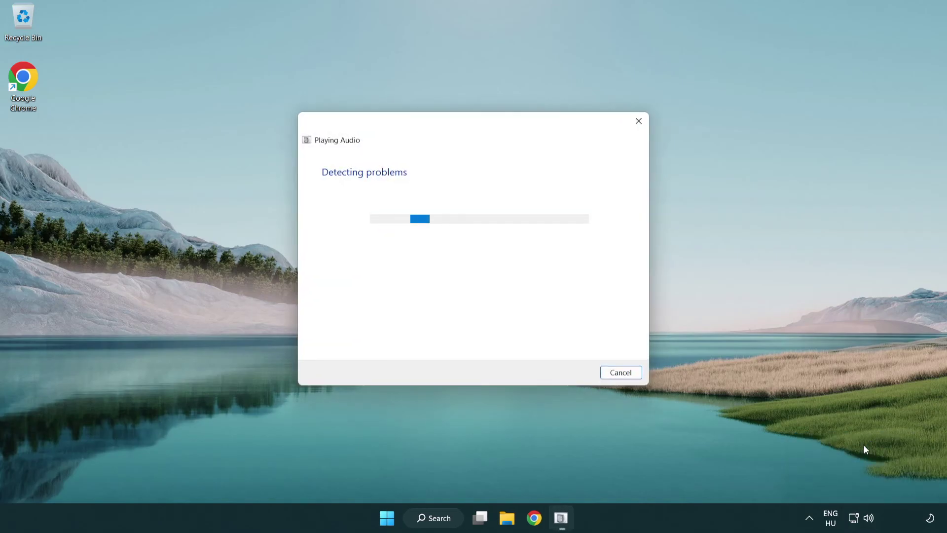